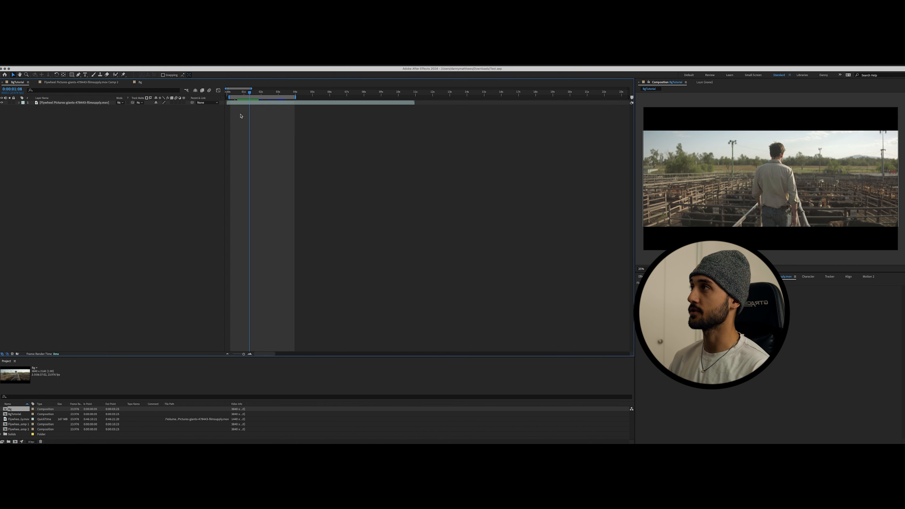
Step: Pre-compose the footage layer as "Precompse - clip", moving all attributes and adjusting the composition duration to the layer's time span
right_click(253, 103)
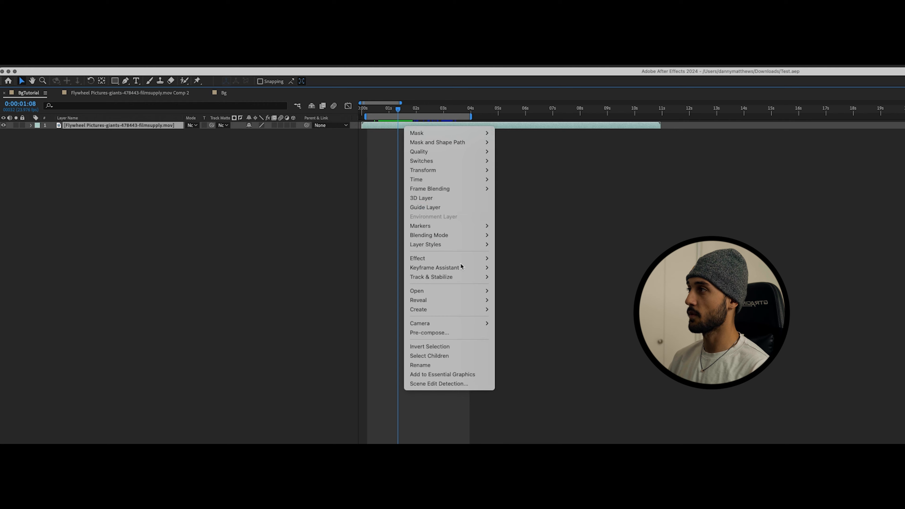
click(578, 251)
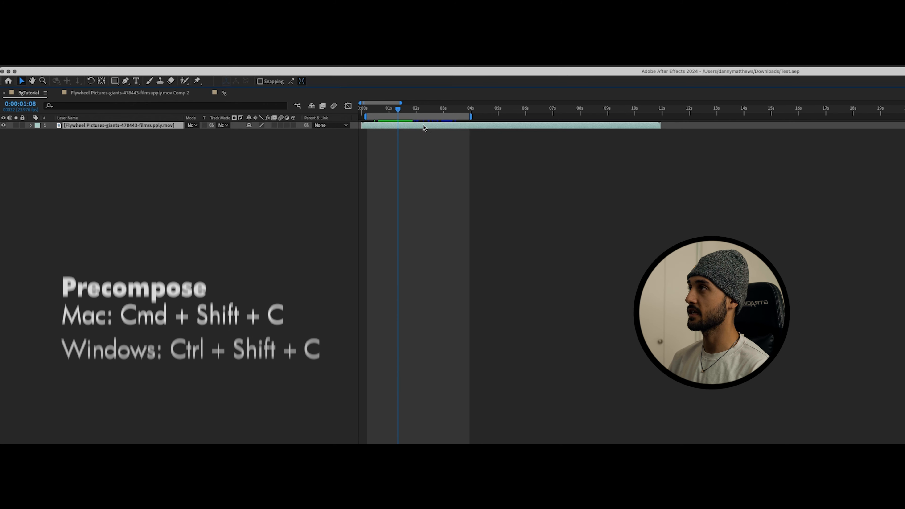
key(super+shift+c)
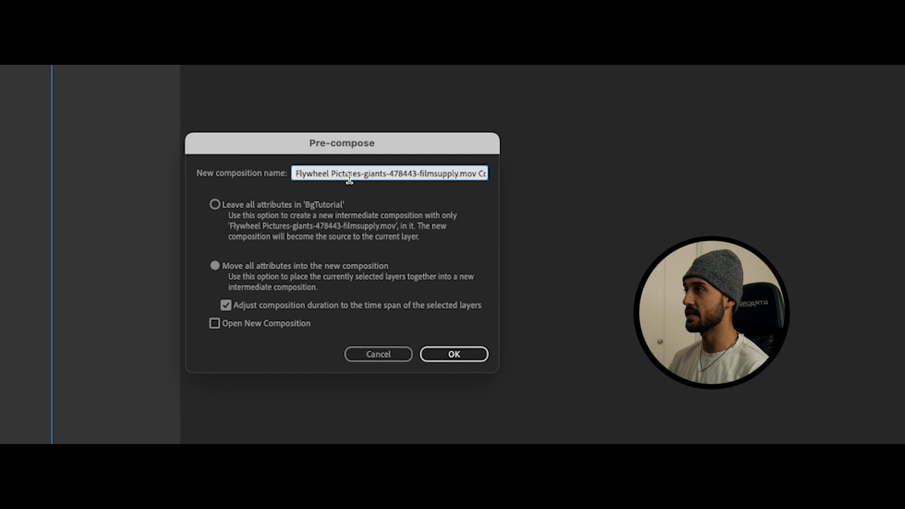
text(Precompse - clip)
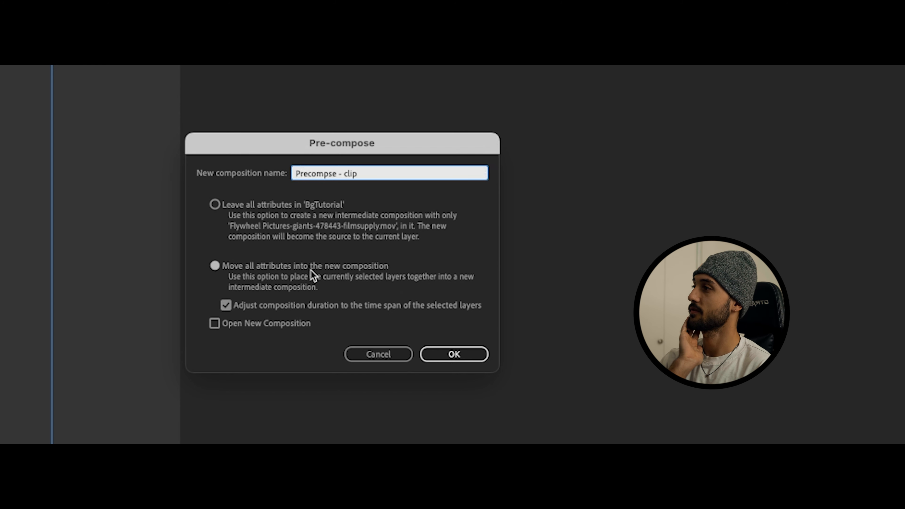
click(264, 268)
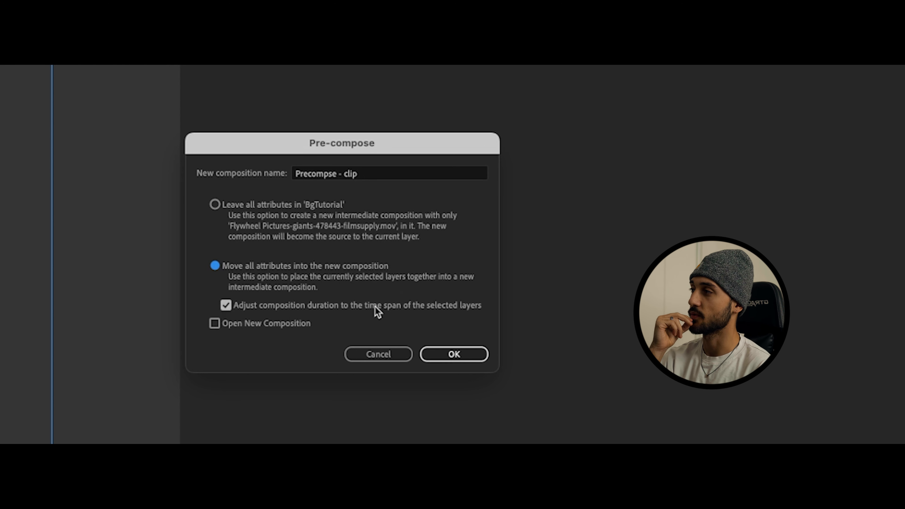
click(454, 354)
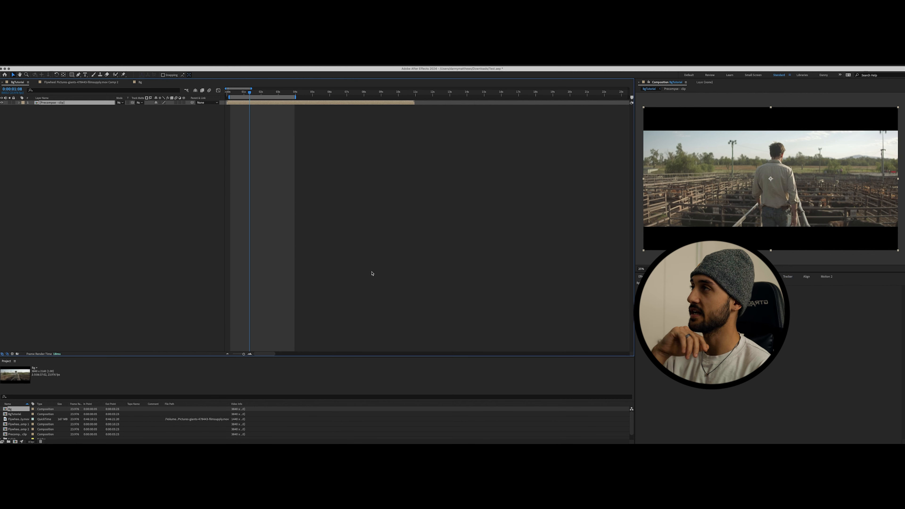
Step: Trim the end of the Precompse - clip layer to about 4 seconds, near the end of the work area
click(262, 127)
click(300, 103)
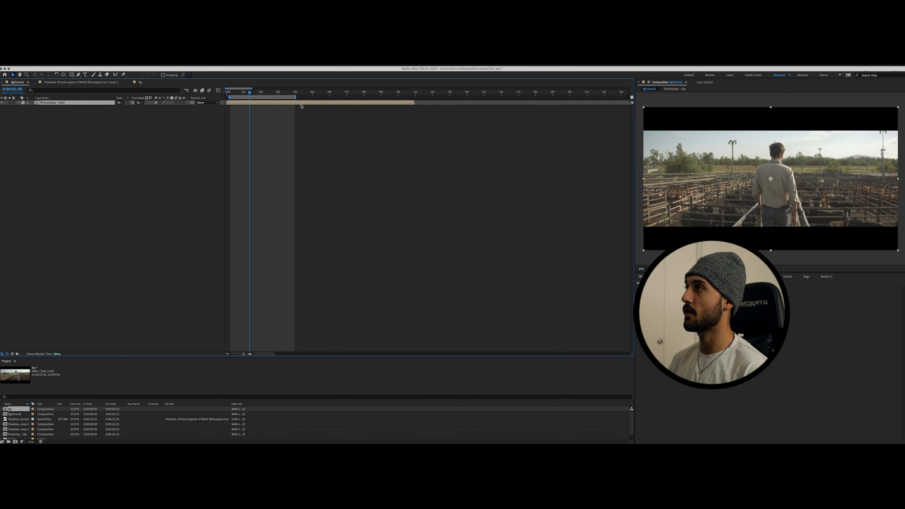
drag(295, 110, 298, 112)
click(269, 117)
click(261, 104)
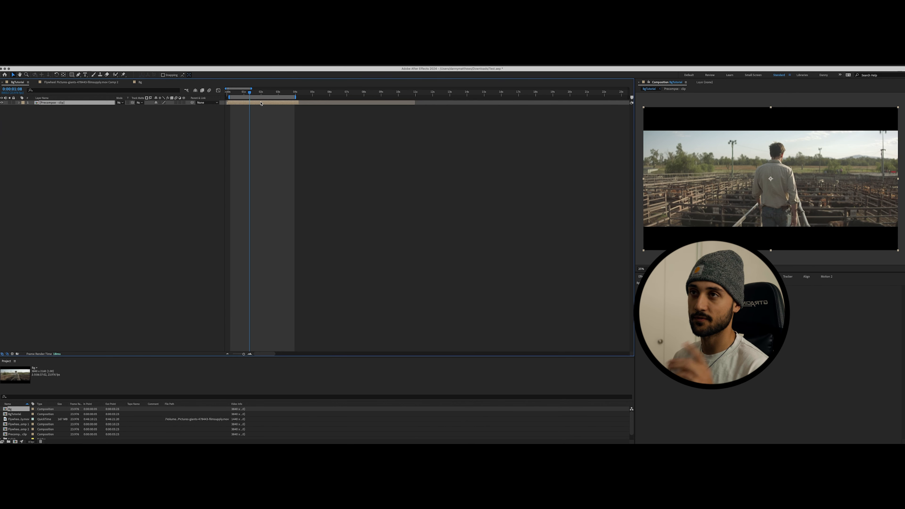
Step: Apply Warp Stabilizer VFX to the trimmed Precompse - clip layer
right_click(261, 104)
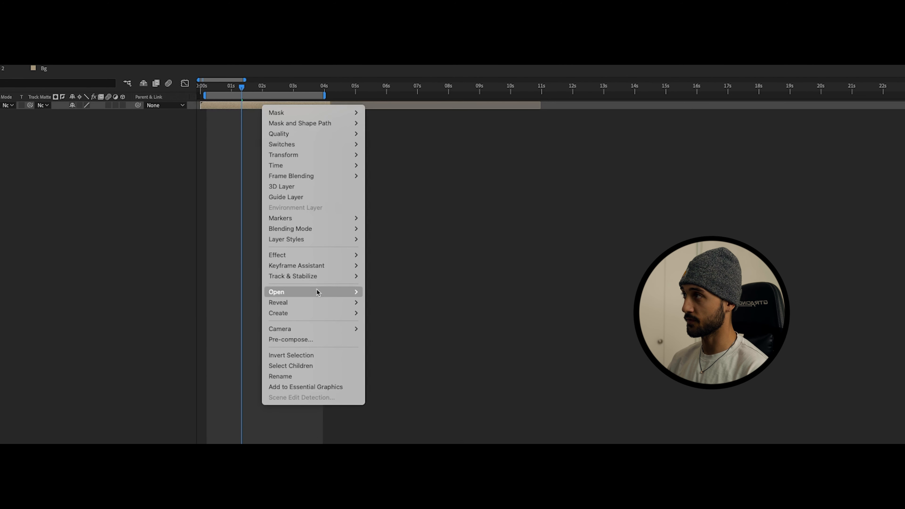
mouse_move(316, 278)
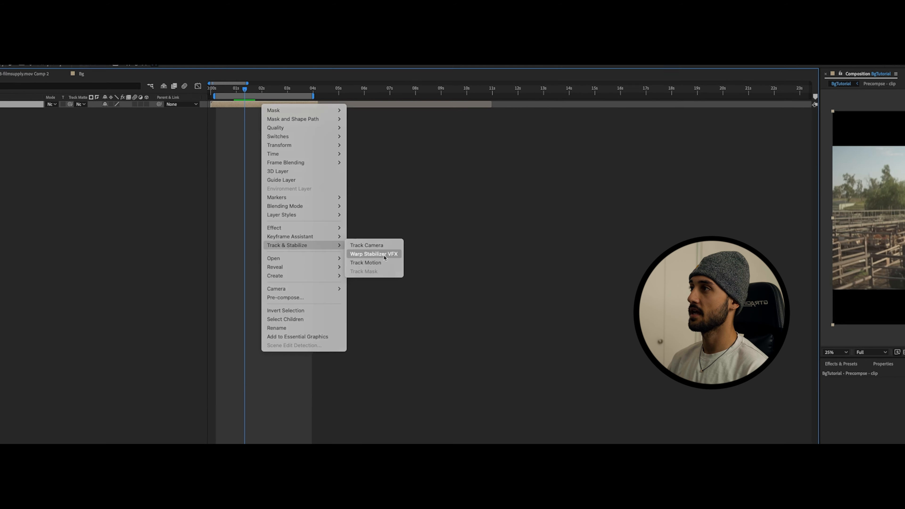
click(409, 288)
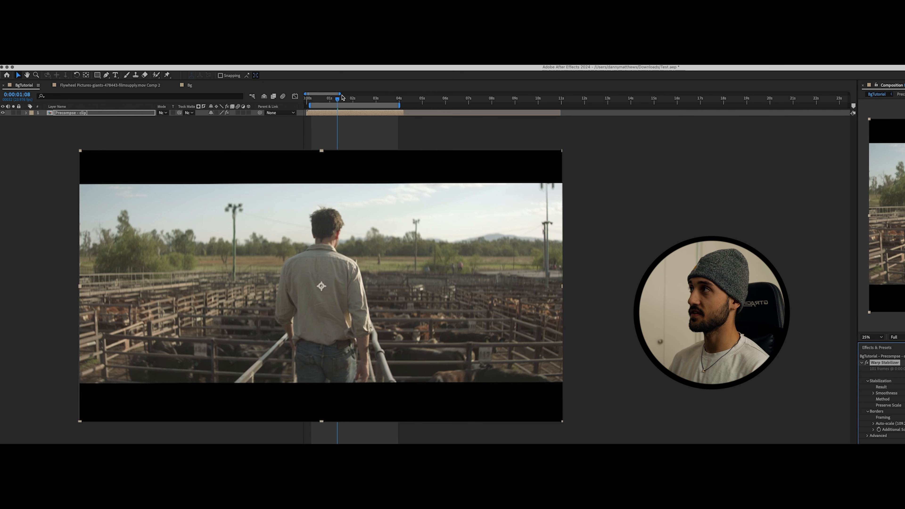
Step: Preview the stabilized clip, stop at 0:00:00:20 and enable Show Track Points in the Warp Stabilizer's advanced settings
click(342, 98)
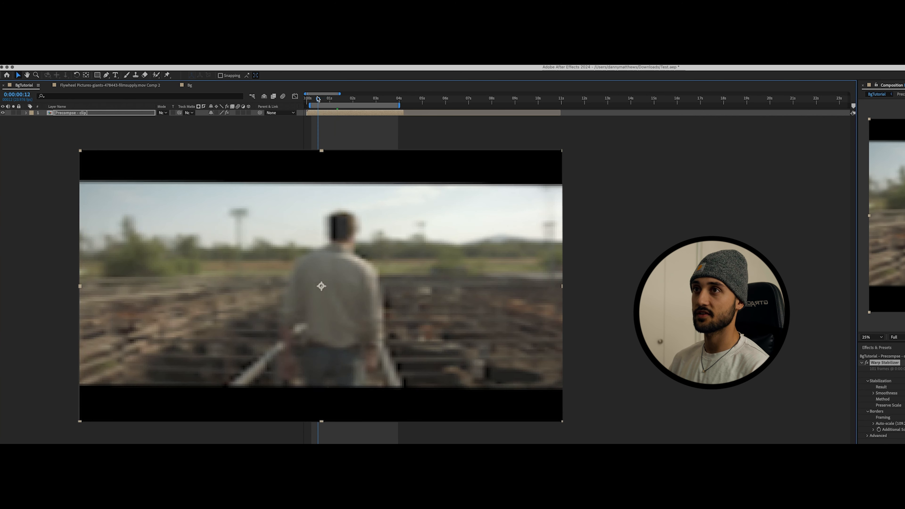
drag(342, 104, 322, 104)
key(space)
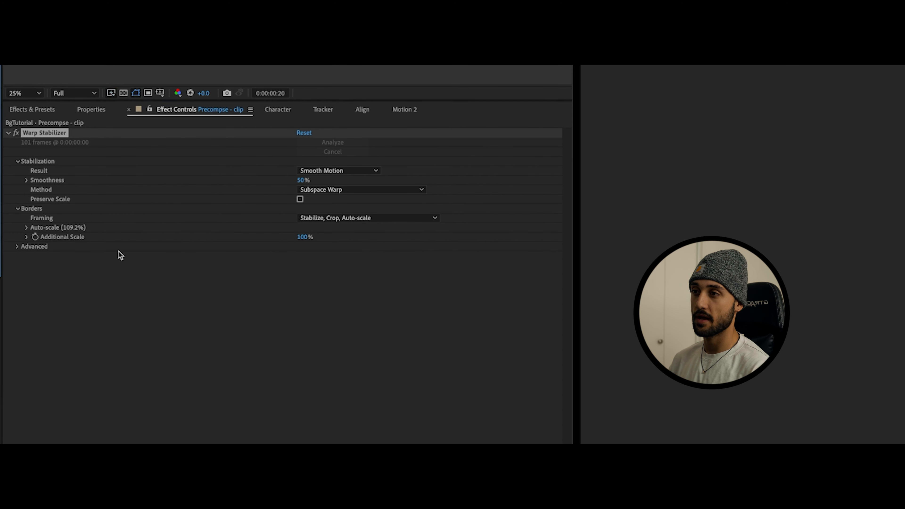
click(16, 247)
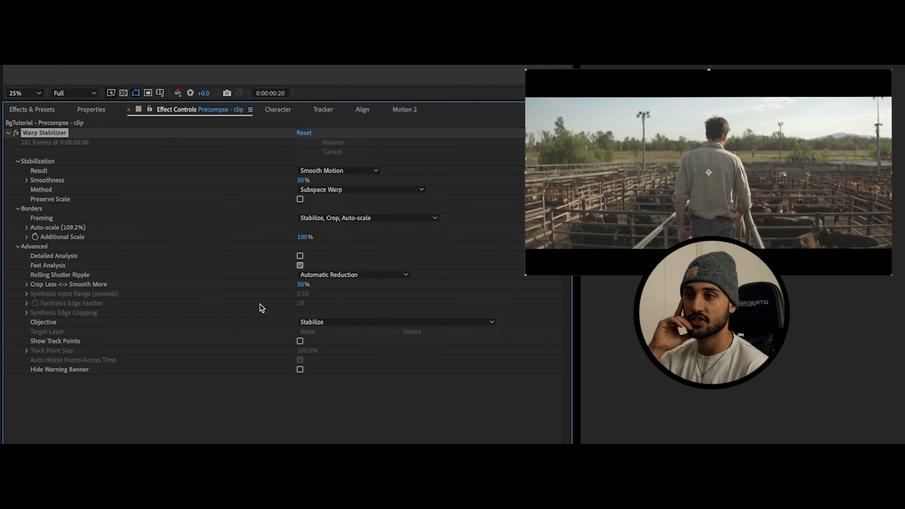
click(300, 341)
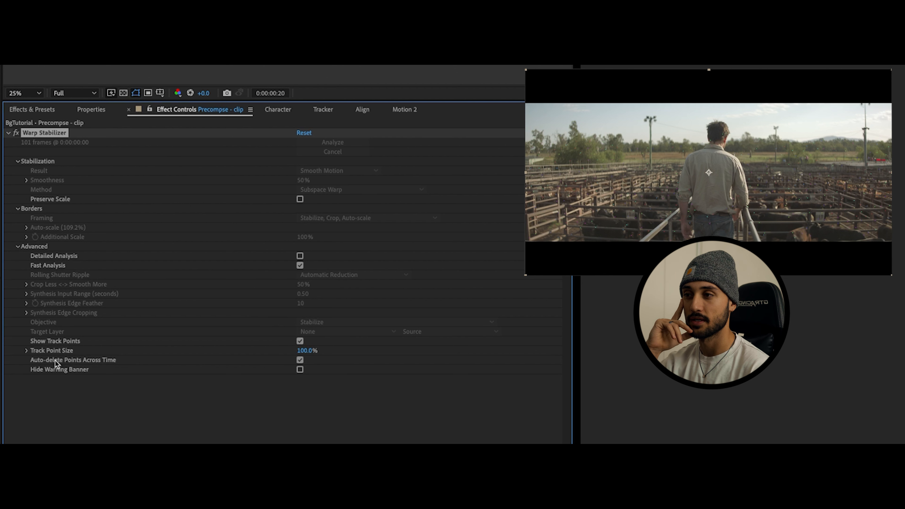
Step: Enlarge the Warp Stabilizer's Track Point Size to about 372%
drag(304, 350, 337, 351)
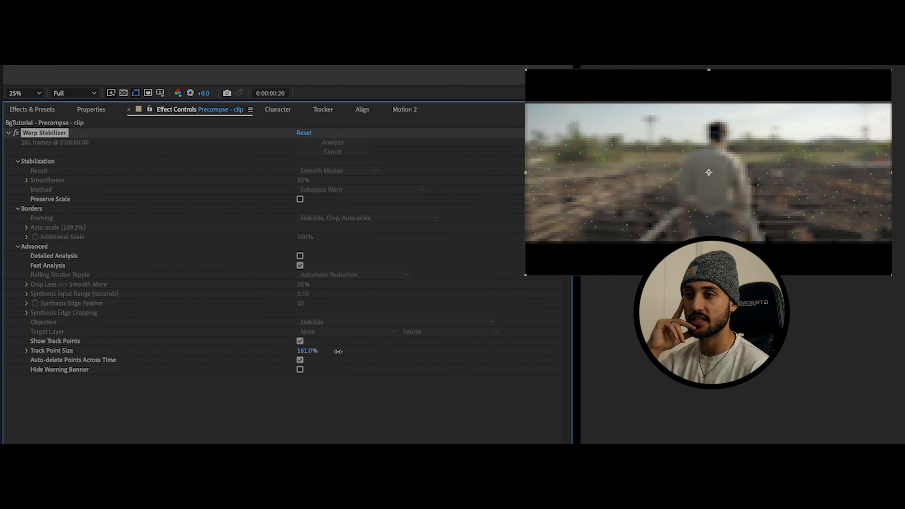
drag(471, 353, 257, 349)
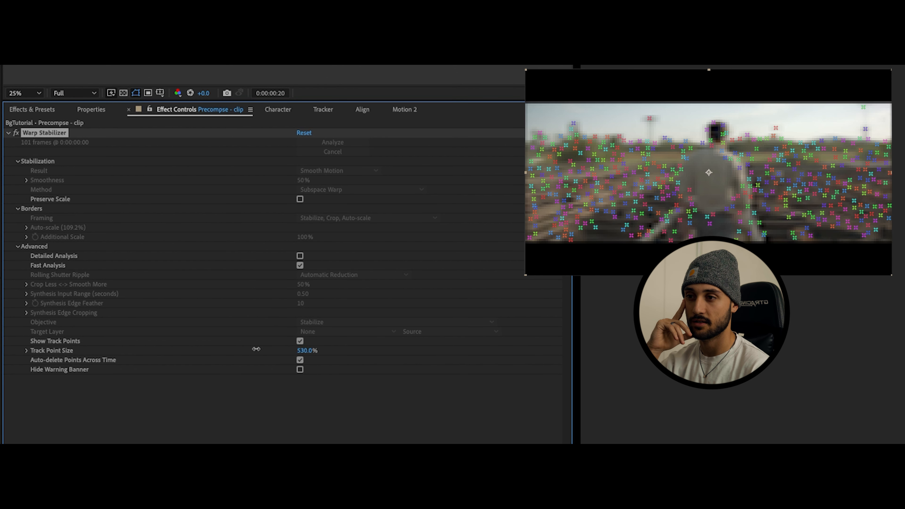
drag(190, 349, 171, 368)
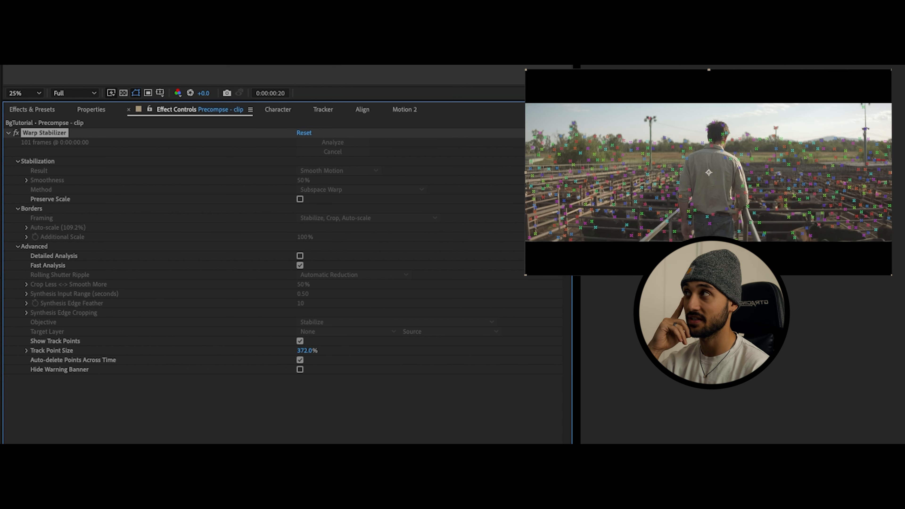
Step: Delete the track points on the background and the man's body, keeping only those on his head
key(space)
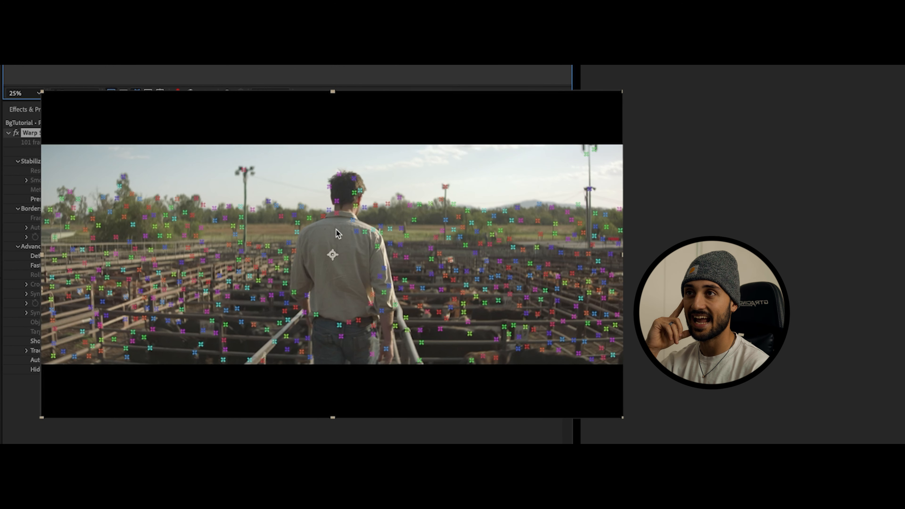
mouse_move(338, 233)
mouse_down()
mouse_move(262, 173)
mouse_move(139, 148)
mouse_move(61, 166)
mouse_move(41, 360)
mouse_move(118, 408)
mouse_move(348, 408)
mouse_move(538, 393)
mouse_move(613, 375)
mouse_move(621, 167)
mouse_move(604, 144)
mouse_move(571, 136)
mouse_move(514, 147)
mouse_move(370, 203)
mouse_move(374, 220)
mouse_up()
key(Delete)
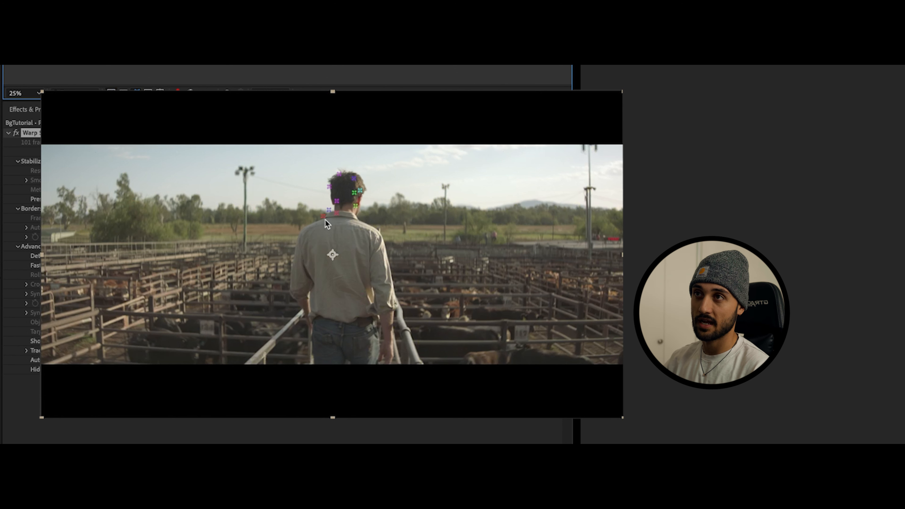
click(329, 211)
key(Delete)
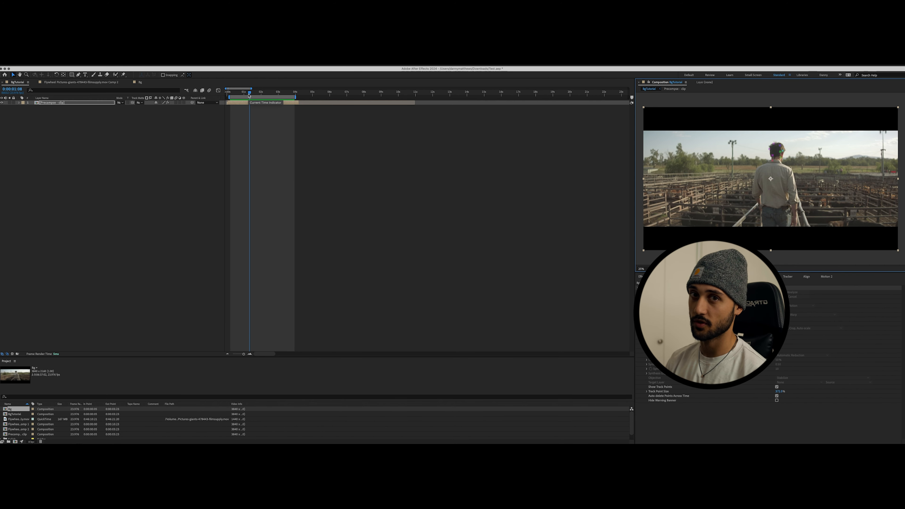
Step: Go back to 0:00:00:23 and delete the track points around the man, keeping those on his head
drag(250, 95, 243, 94)
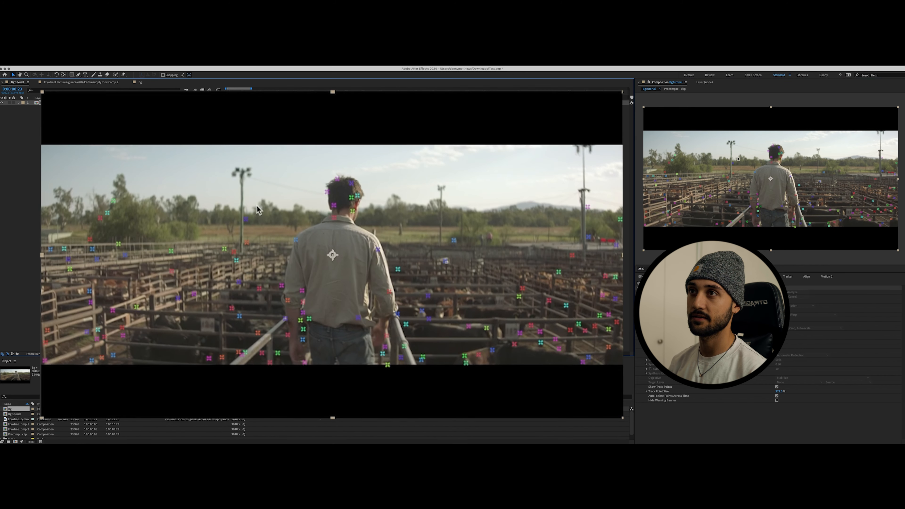
mouse_move(778, 170)
mouse_down()
mouse_move(630, 153)
mouse_move(652, 208)
mouse_move(719, 240)
mouse_move(890, 231)
mouse_move(891, 145)
mouse_move(770, 213)
mouse_up()
key(Delete)
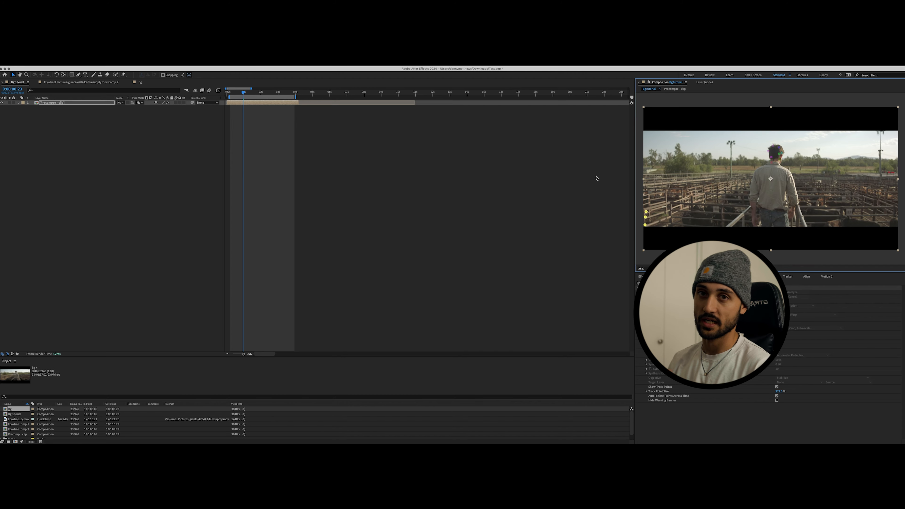
click(247, 161)
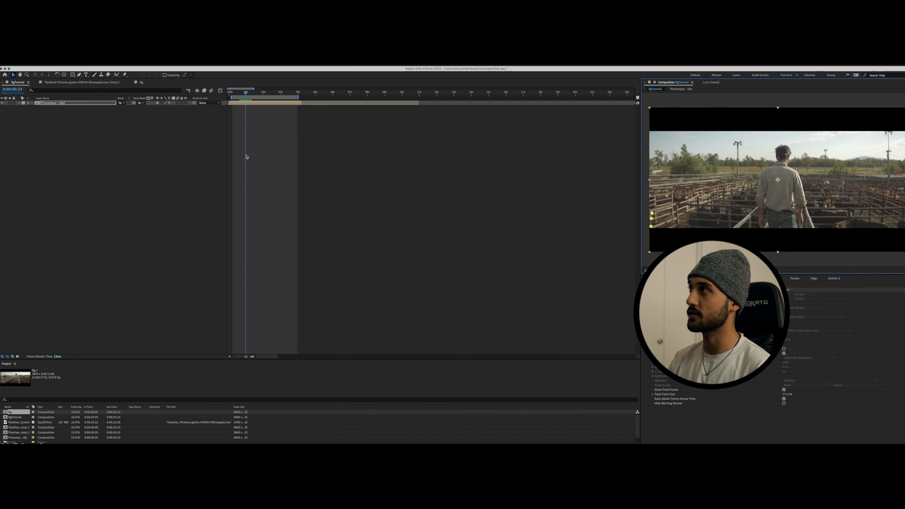
Step: Scrub through the clip and delete the remaining background and body track points around 0:00:00:17, sparing those on the head
drag(243, 93, 252, 104)
click(362, 115)
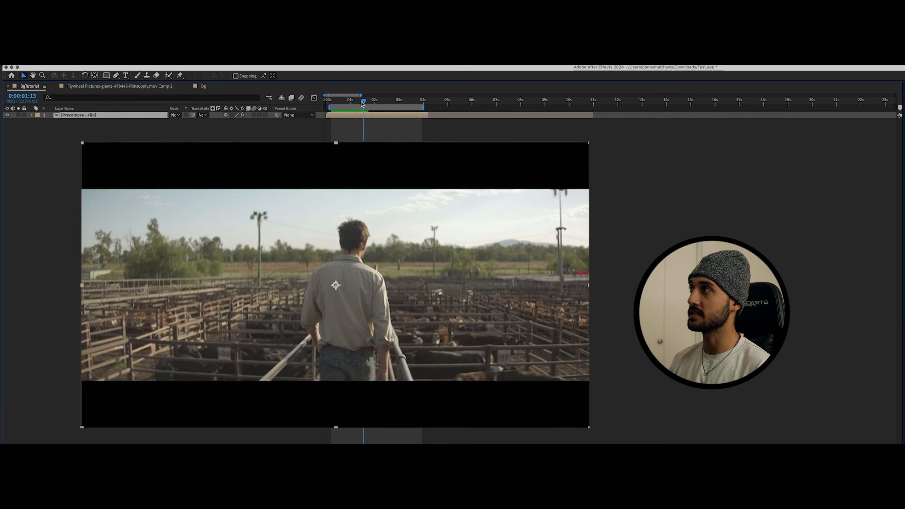
drag(364, 103, 347, 103)
click(904, 352)
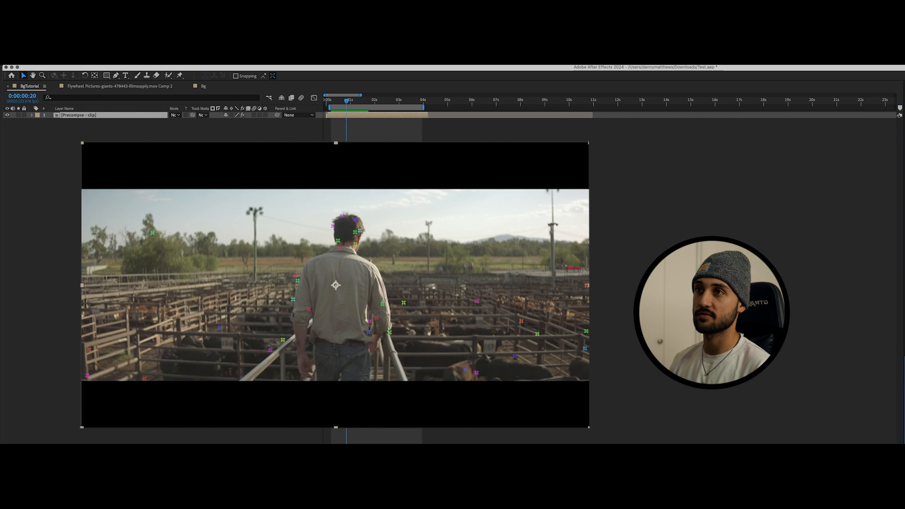
drag(349, 103, 343, 103)
mouse_move(419, 256)
mouse_down()
mouse_move(321, 246)
mouse_move(256, 221)
mouse_move(90, 224)
mouse_move(82, 318)
mouse_move(219, 420)
mouse_move(497, 424)
mouse_move(577, 350)
mouse_move(569, 227)
mouse_up()
key(Delete)
mouse_move(574, 276)
mouse_down()
mouse_move(548, 422)
mouse_move(586, 323)
mouse_up()
key(Delete)
Step: Move to 0:00:01:10 and delete the track points left outside the man's head
drag(343, 103, 361, 104)
mouse_move(496, 285)
mouse_down()
mouse_move(424, 298)
mouse_move(177, 233)
mouse_move(89, 349)
mouse_move(587, 424)
mouse_move(499, 287)
mouse_up()
key(Delete)
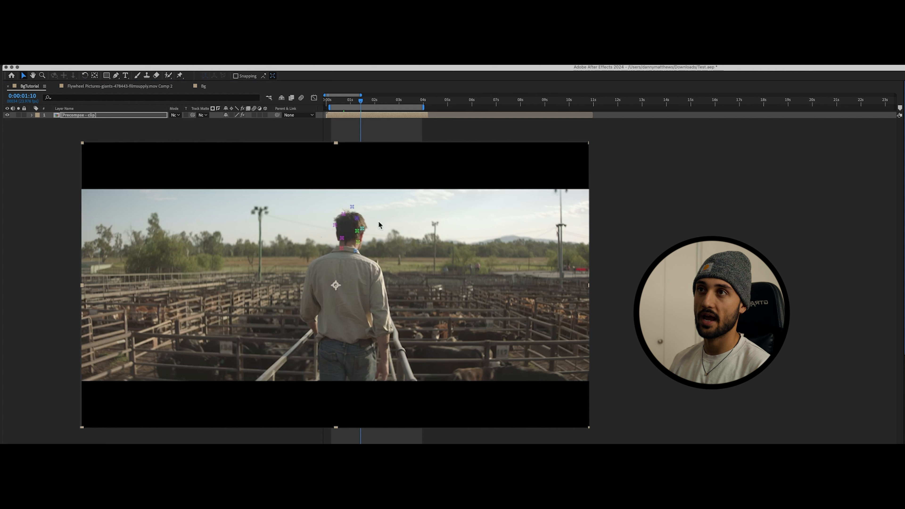
Step: Check the head's track points frame by frame and delete the one at the head's edge at 0:00:02:02
mouse_move(361, 102)
mouse_down()
mouse_move(371, 102)
mouse_move(343, 101)
mouse_up()
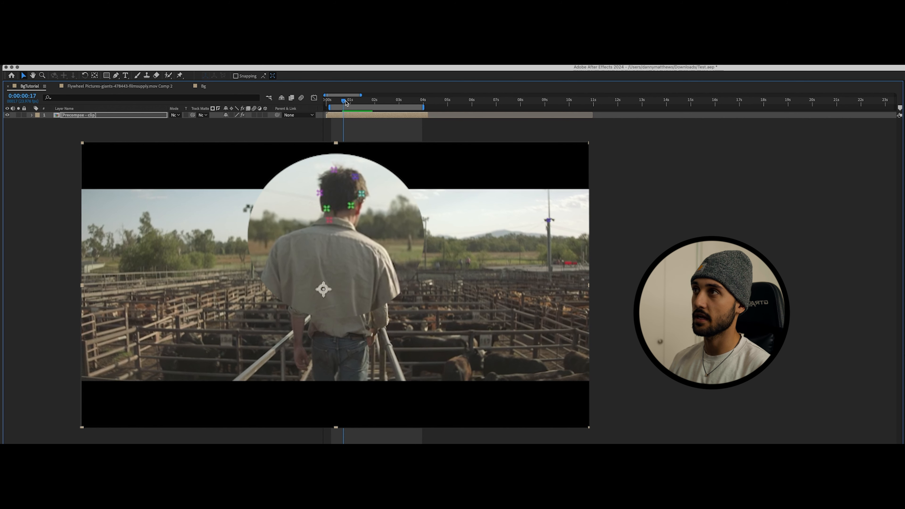
drag(343, 103, 344, 103)
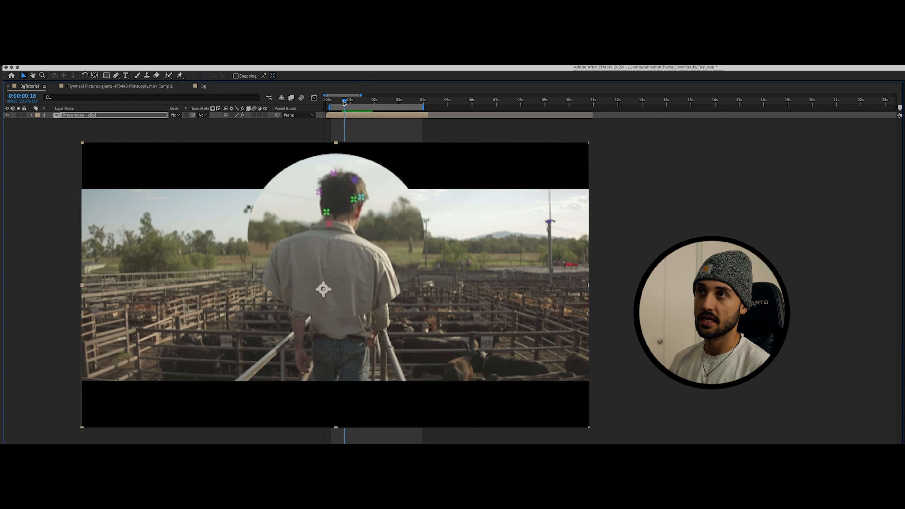
drag(344, 102, 378, 112)
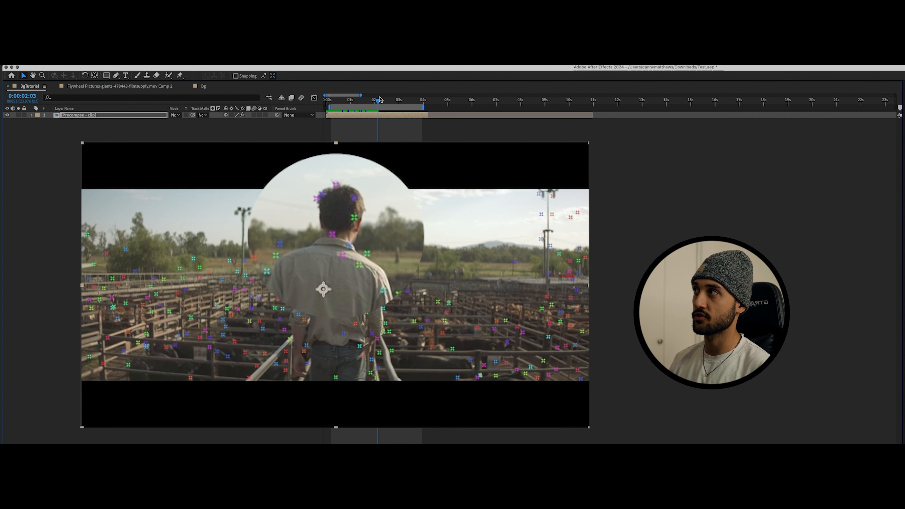
drag(378, 101, 377, 102)
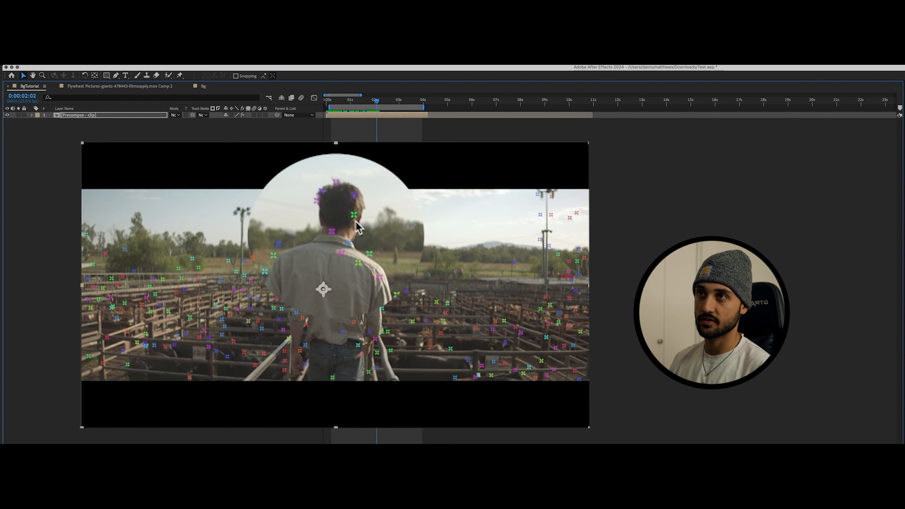
click(316, 201)
key(Delete)
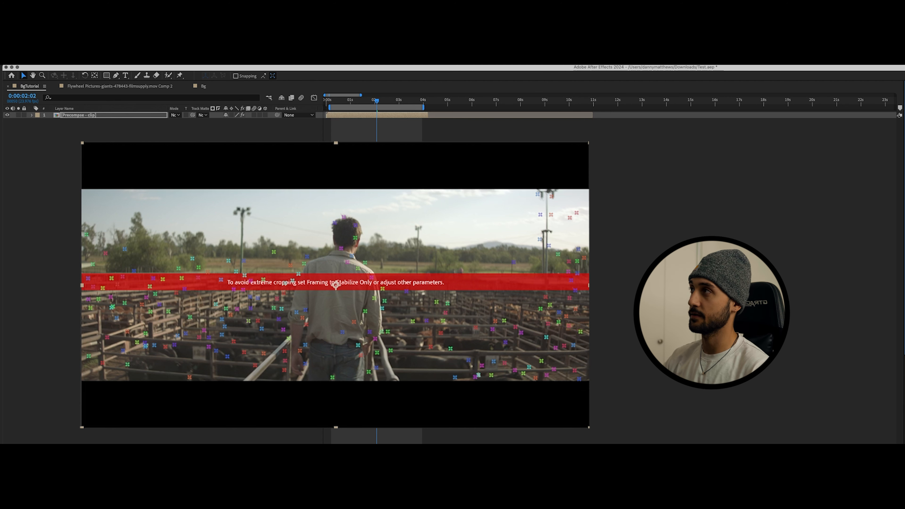
drag(376, 103, 367, 103)
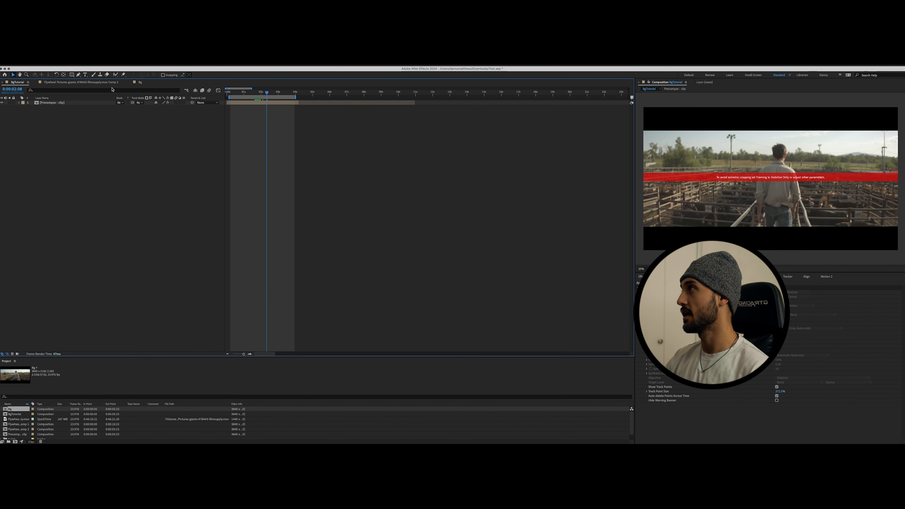
Step: Switch to the Bg composition and turn off Show Track Points in its Warp Stabilizer
click(141, 83)
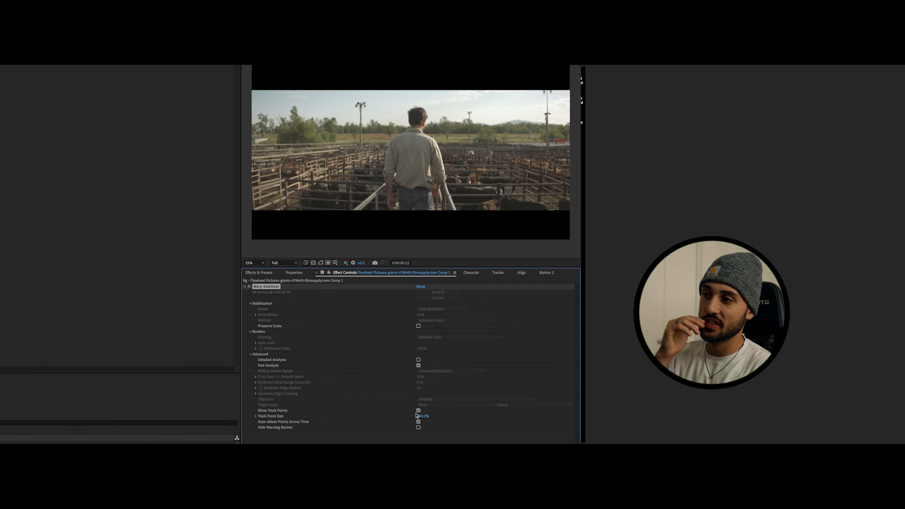
click(404, 411)
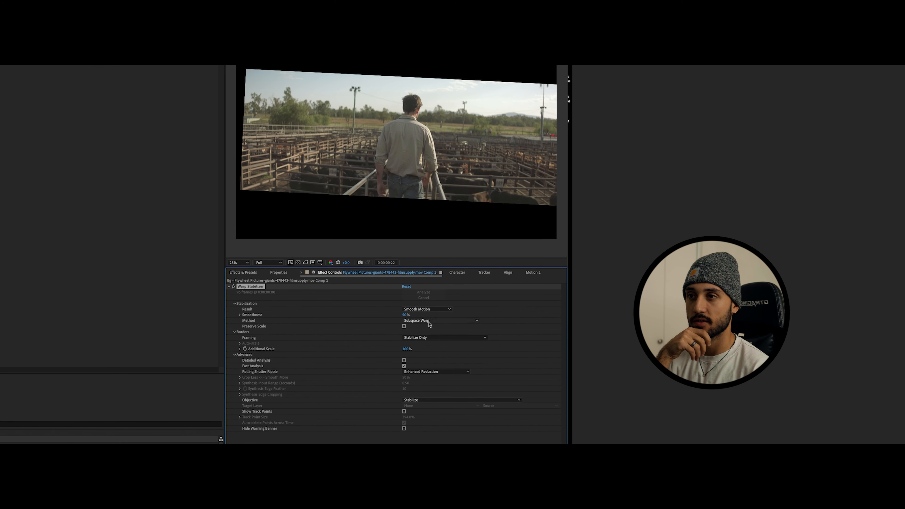
Step: Set the clip's Warp Stabilizer Result to No Motion and its Method to Position, Scale, Rotation
click(428, 309)
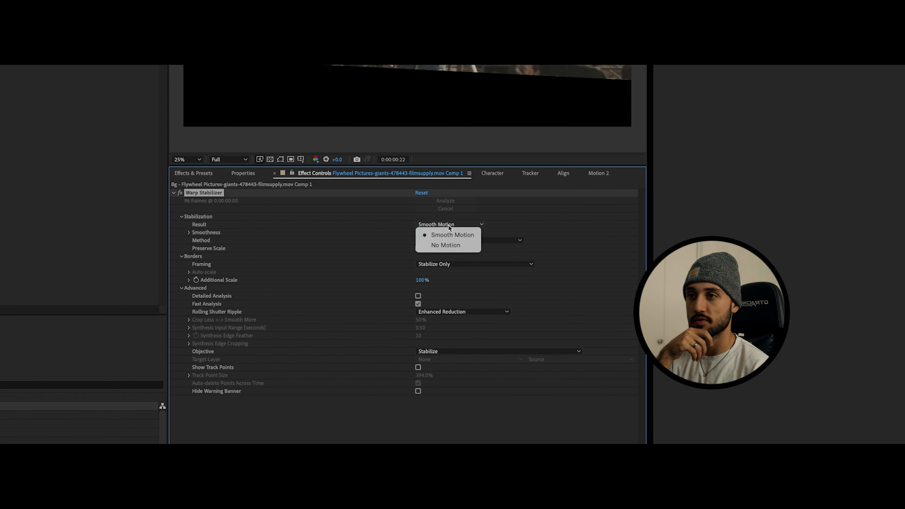
click(445, 246)
click(448, 242)
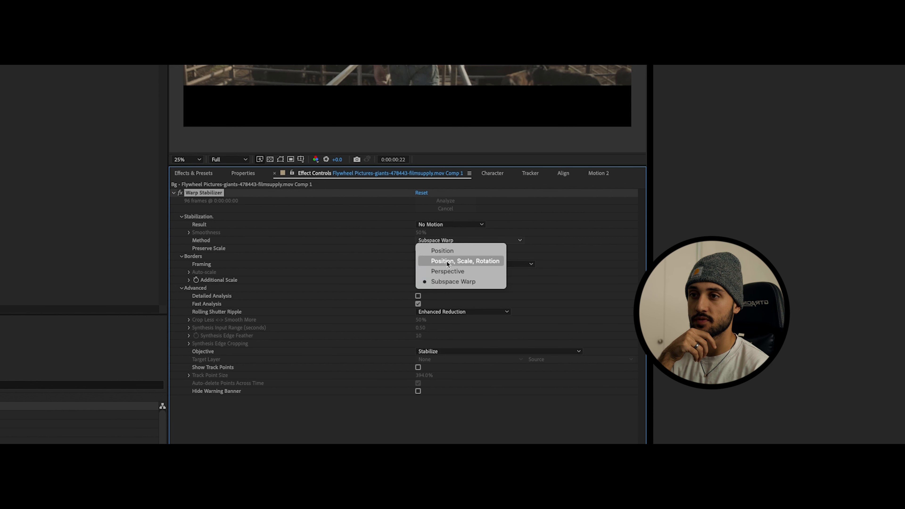
click(458, 262)
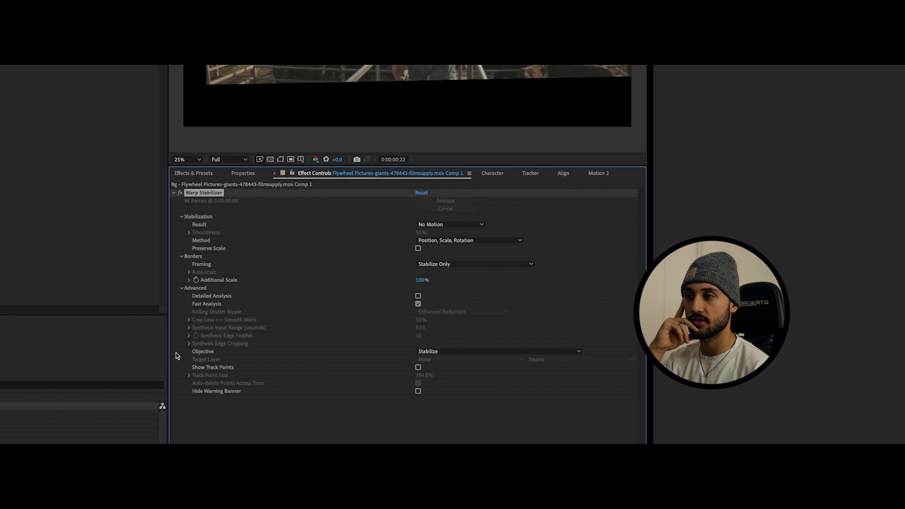
Step: Set the clip's Warp Stabilizer Objective to Reversible Stabilization and scrub through the clip to check the stabilized head
click(452, 352)
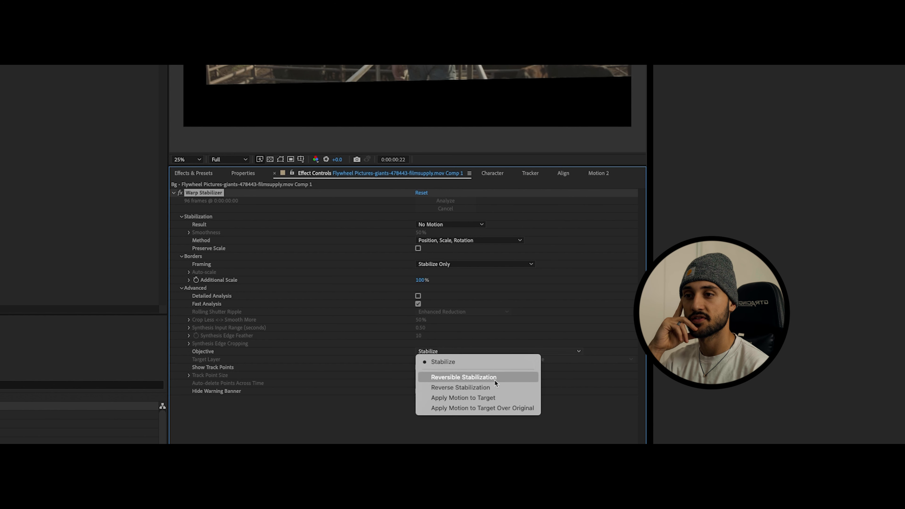
click(457, 378)
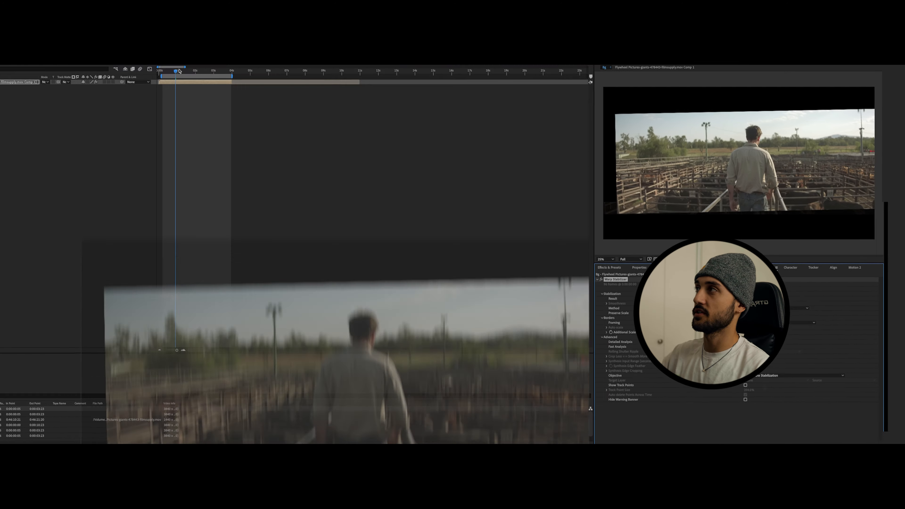
drag(179, 71, 167, 72)
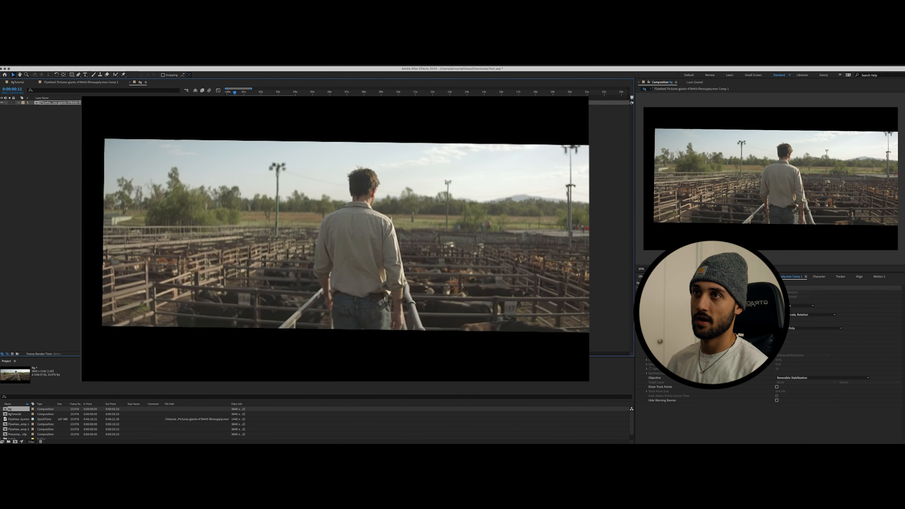
mouse_move(235, 93)
mouse_down()
mouse_move(251, 93)
mouse_move(242, 92)
mouse_up()
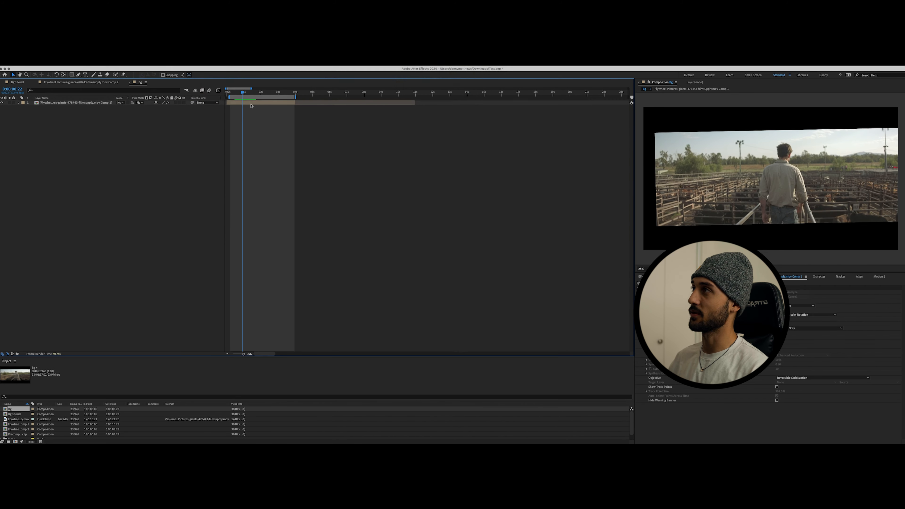
Step: Create a new adjustment layer above the clip in the Bg composition
right_click(252, 120)
mouse_move(333, 206)
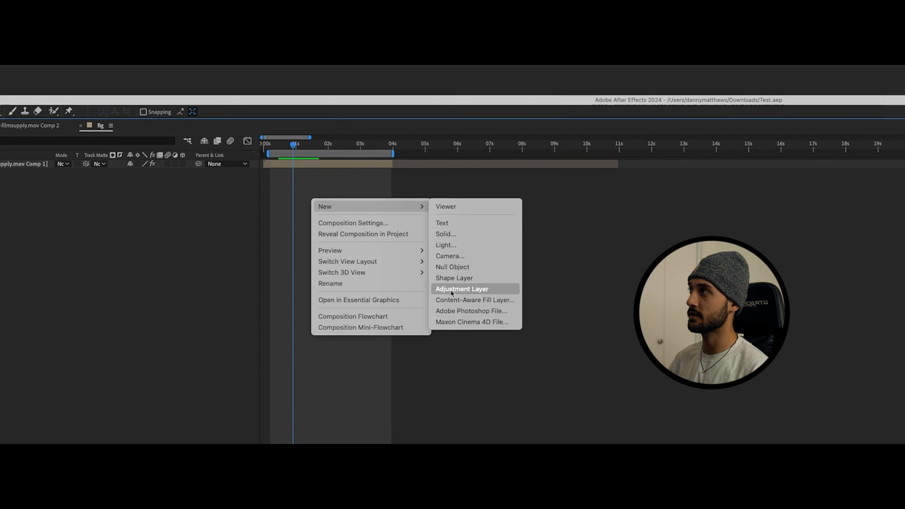
click(451, 290)
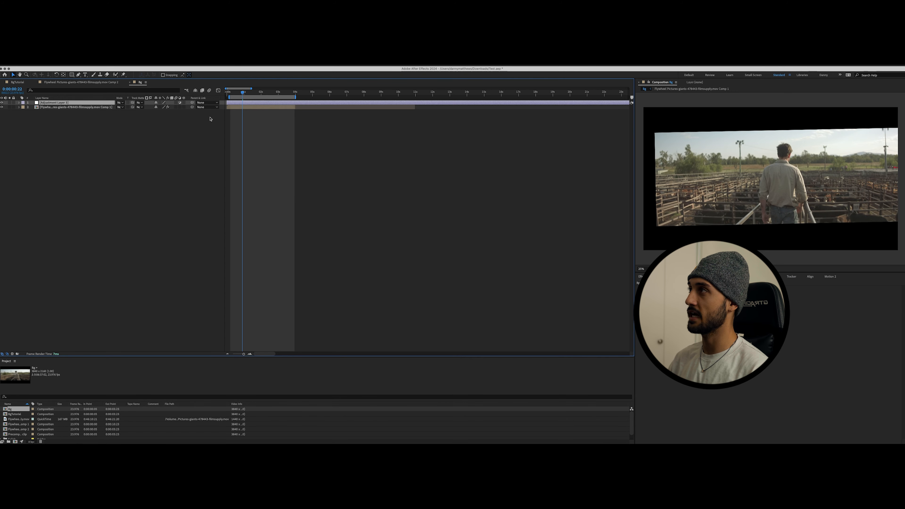
Step: Copy the Warp Stabilizer effect from the clip layer and paste it onto the adjustment layer
click(246, 108)
click(658, 288)
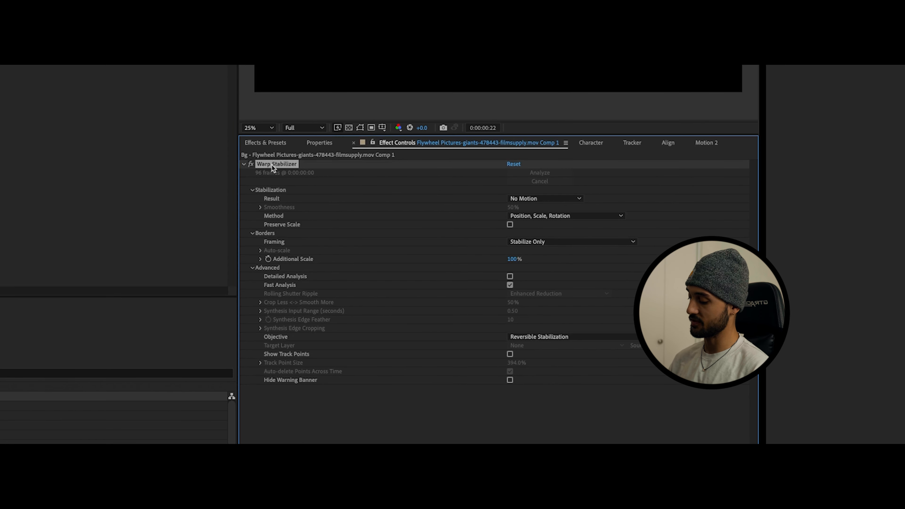
key(super+c)
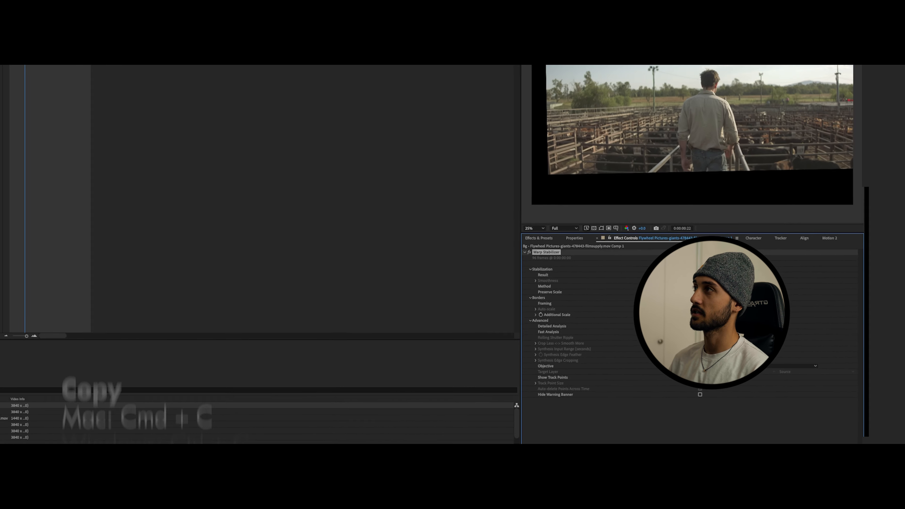
click(246, 102)
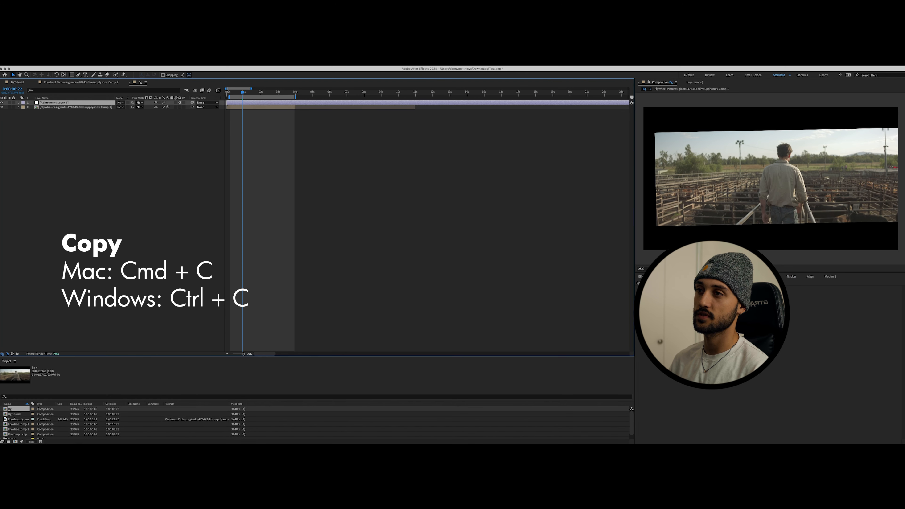
key(super+v)
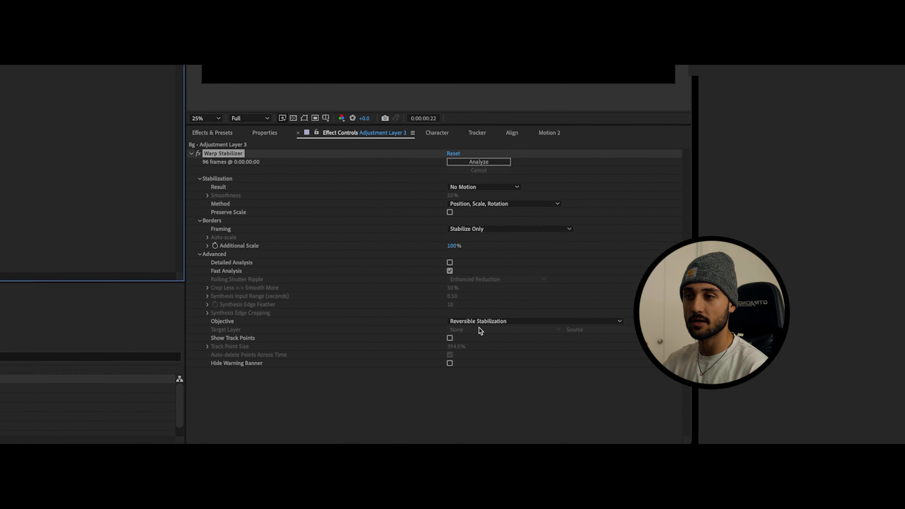
Step: Set the adjustment layer's Warp Stabilizer Objective to Reverse Stabilization, scrub through the clip to check it, and save the project
click(496, 323)
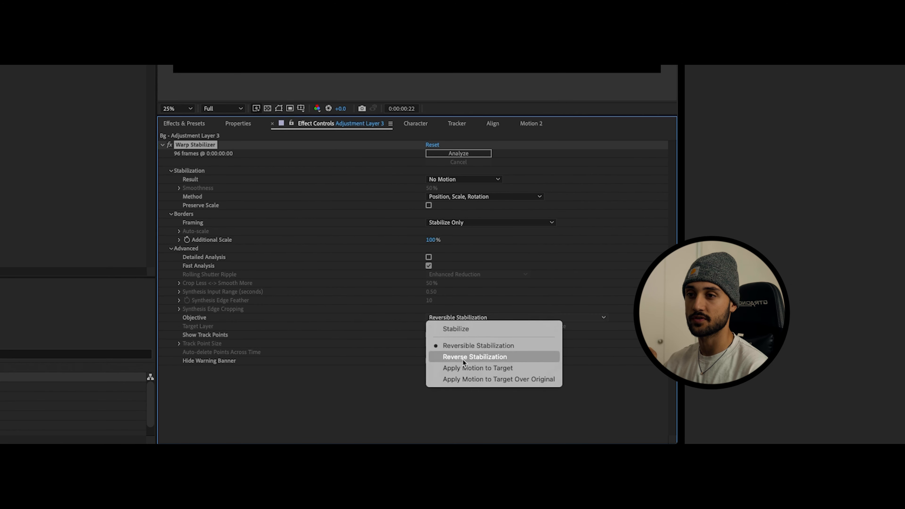
click(463, 358)
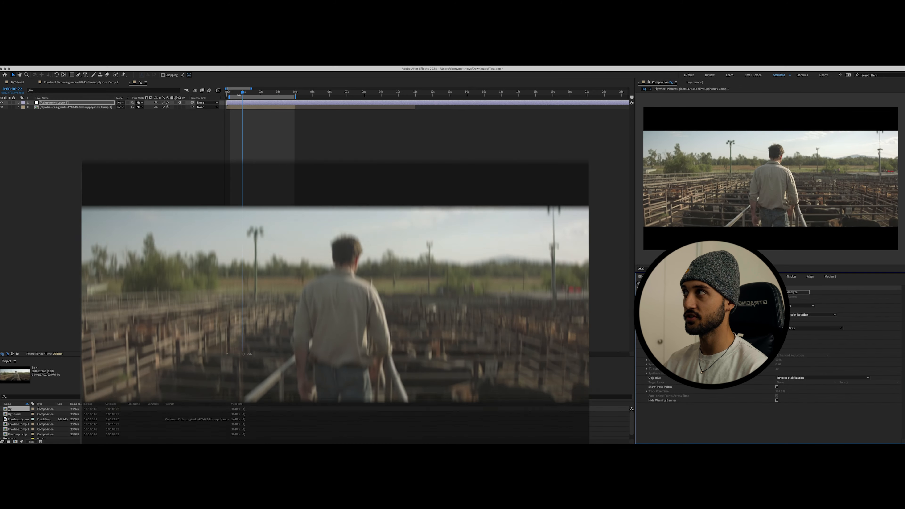
drag(210, 81, 239, 93)
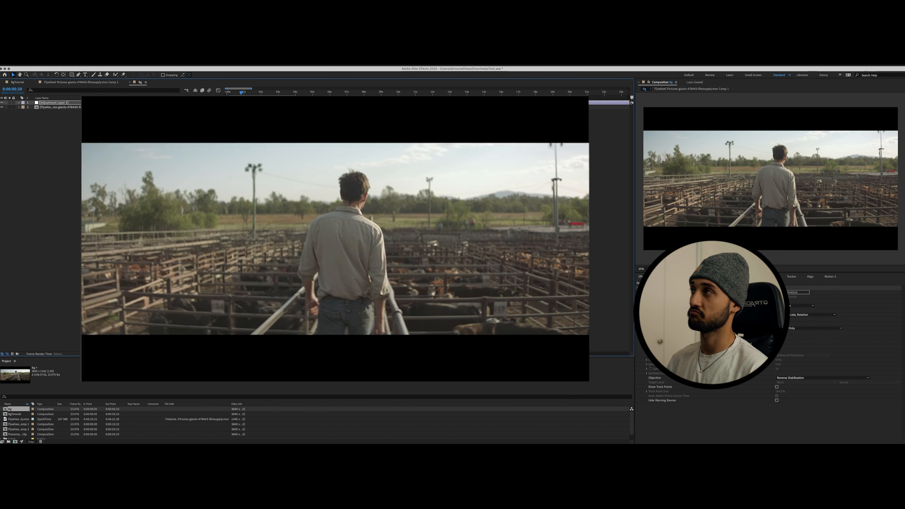
drag(252, 94, 241, 94)
click(251, 126)
key(super+s)
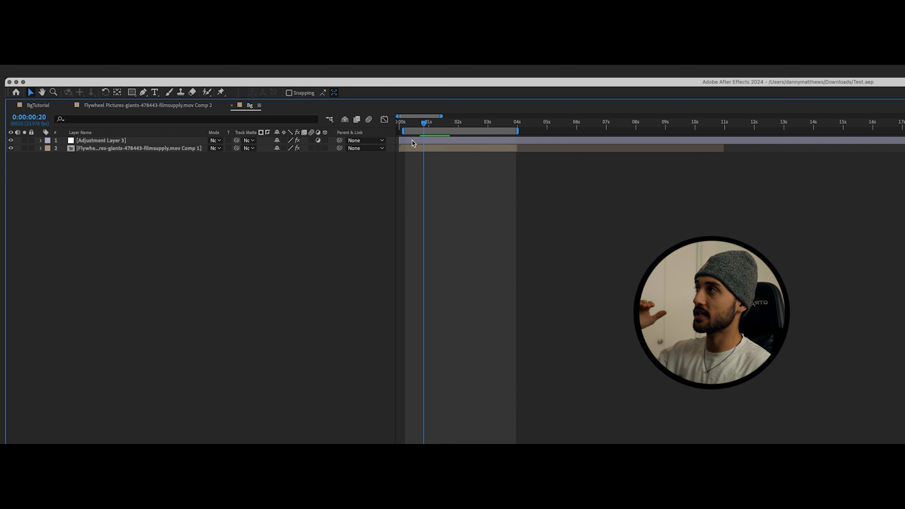
Step: Add a "Hello world" text layer on the man's back and place it between the adjustment layer and the clip
key(super+alt+shift+t)
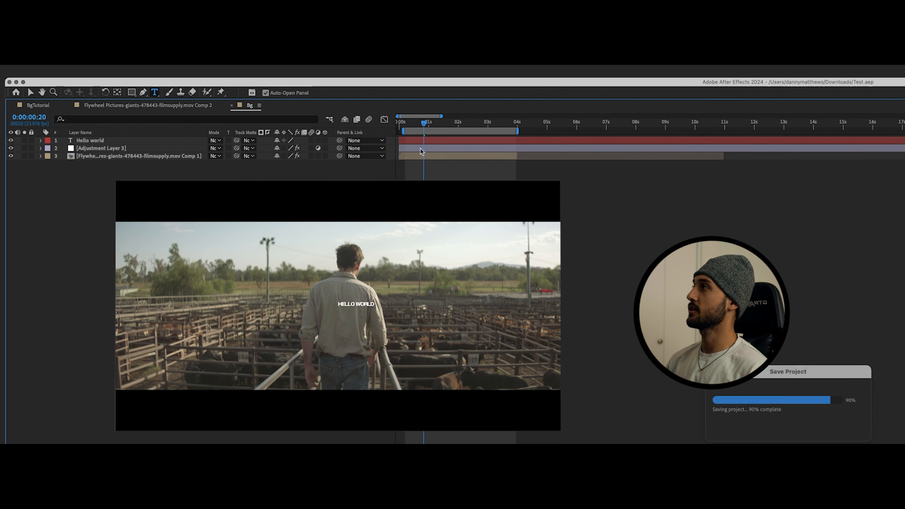
key(v)
drag(107, 141, 110, 154)
click(463, 182)
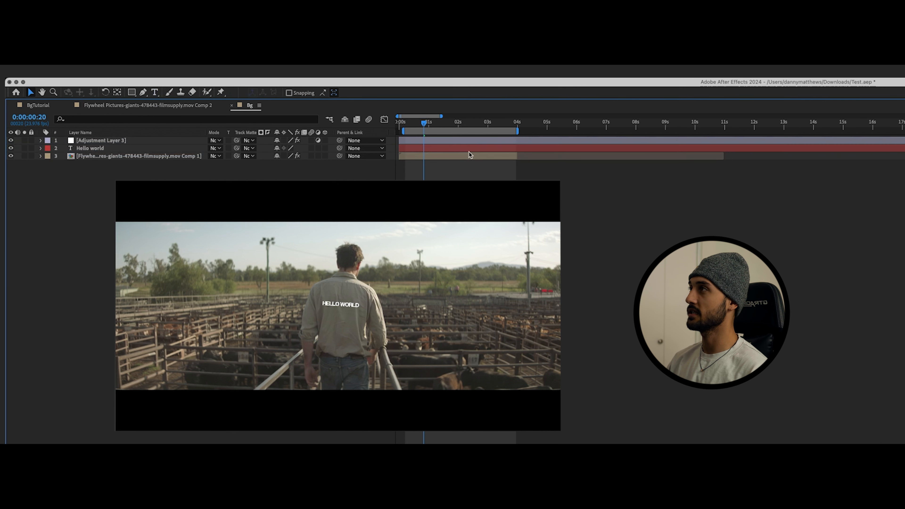
click(463, 149)
click(421, 140)
click(432, 149)
click(439, 175)
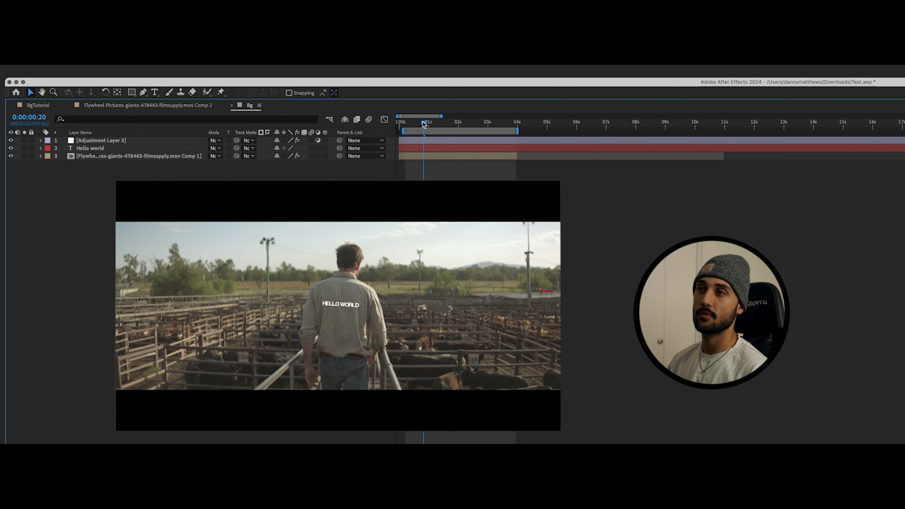
Step: Save the project and play the composition from 0:00:00:05 to check how the text follows the man
drag(422, 124, 405, 123)
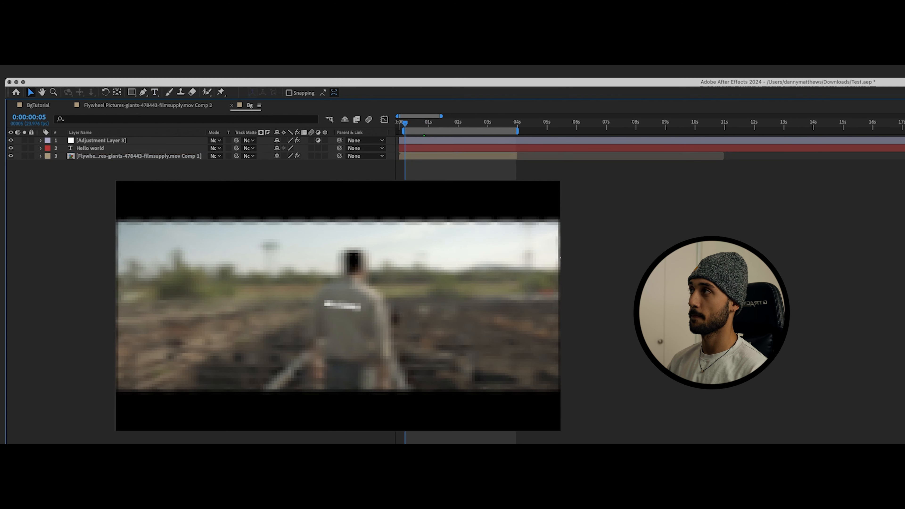
key(super+s)
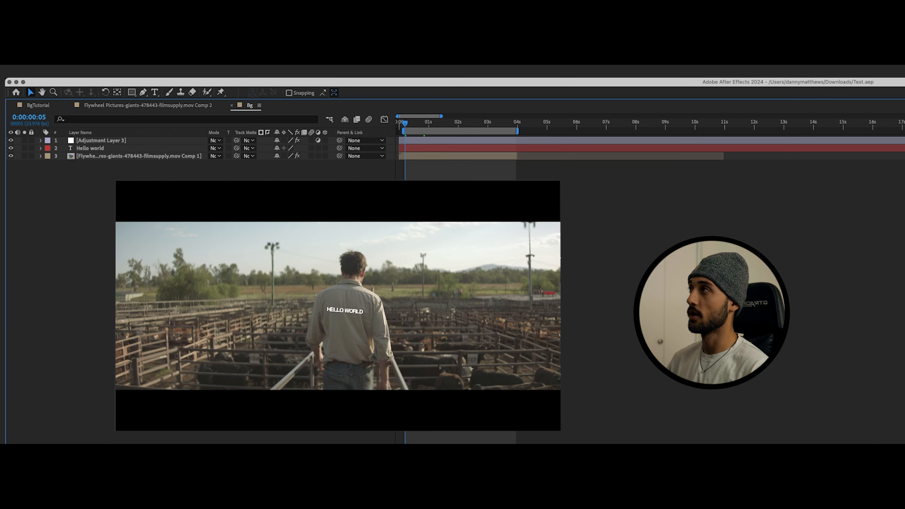
key(space)
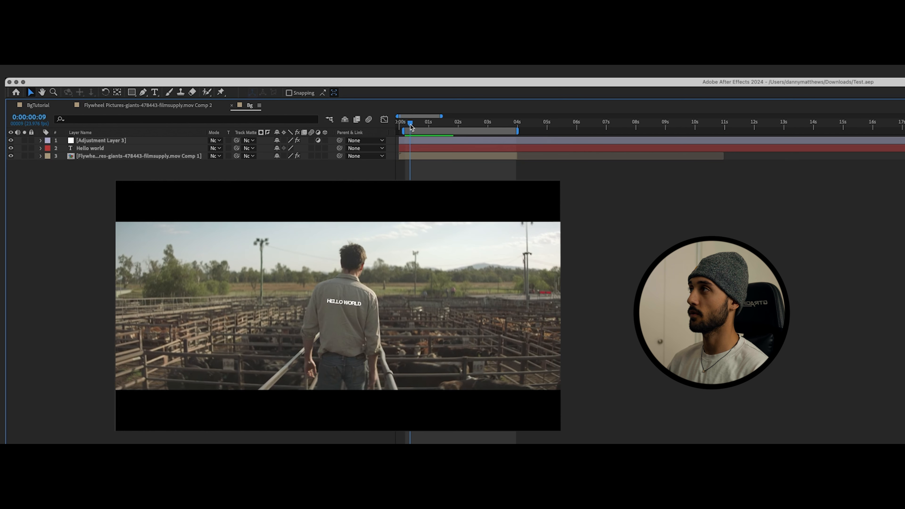
Step: Move the Hello world text up above the man's head, to position 1920, 480
click(416, 148)
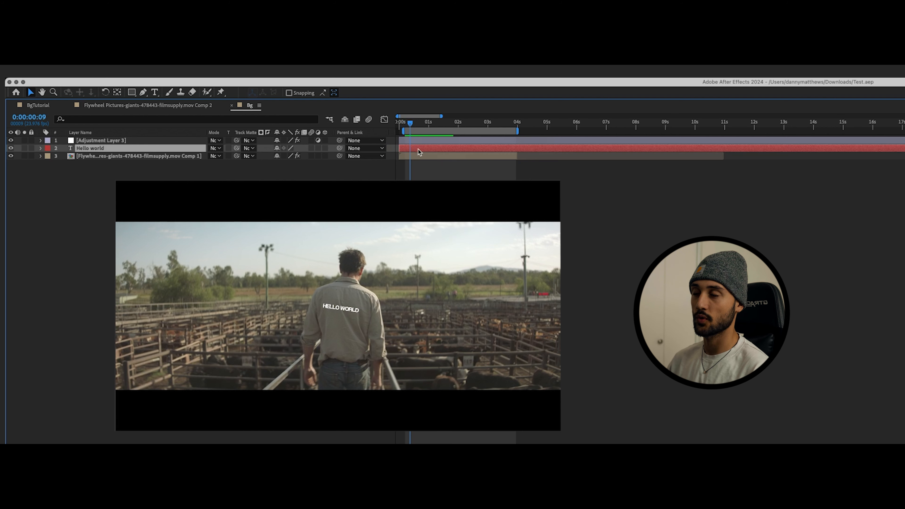
drag(341, 309, 391, 317)
key(super+z)
key(super+t)
key(v)
key(super+v)
key(shift+Up)
key(shift+Up)
key(shift+Up)
key(shift+Up)
key(shift+Up)
key(shift+Up)
key(shift+Up)
key(shift+Up)
key(shift+Up)
key(shift+Up)
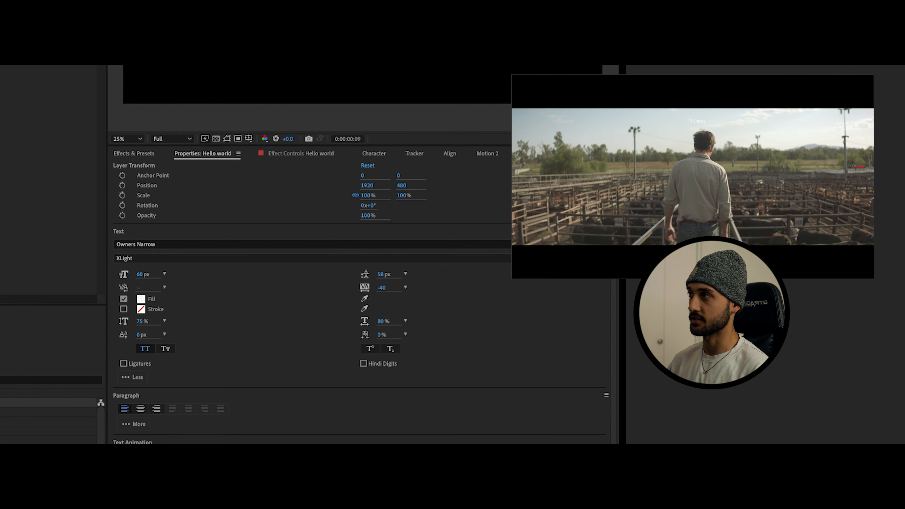
Step: Change the Hello world text's fill colour to orange
key(Return)
key(super+alt+y)
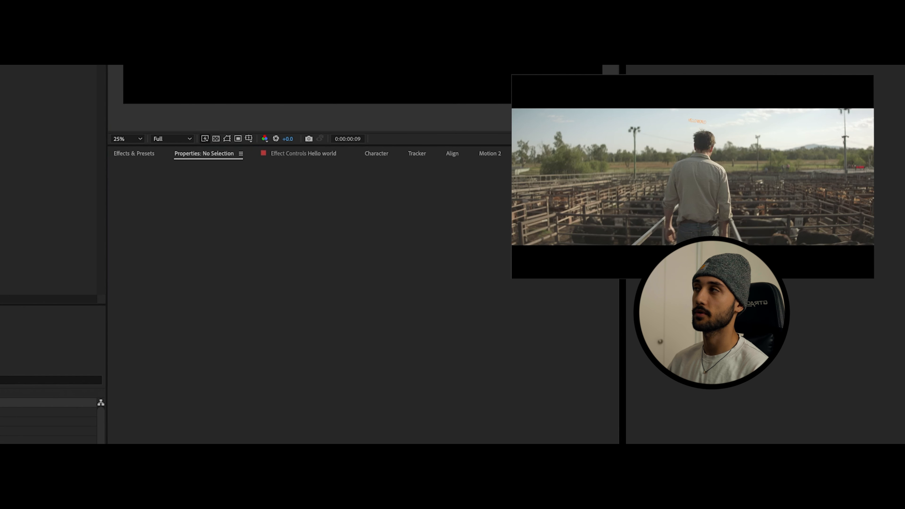
key(super+z)
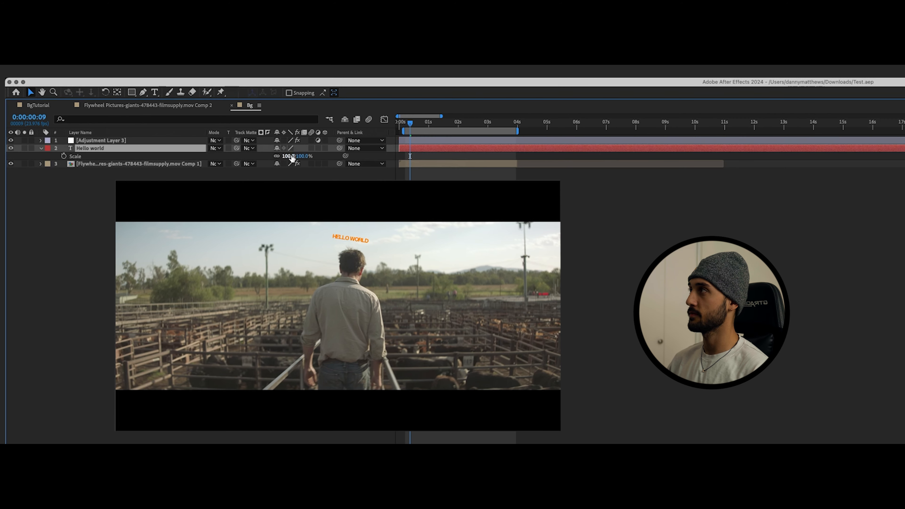
Step: Scale the Hello world text up to 164%
drag(293, 158, 321, 158)
click(308, 170)
click(436, 159)
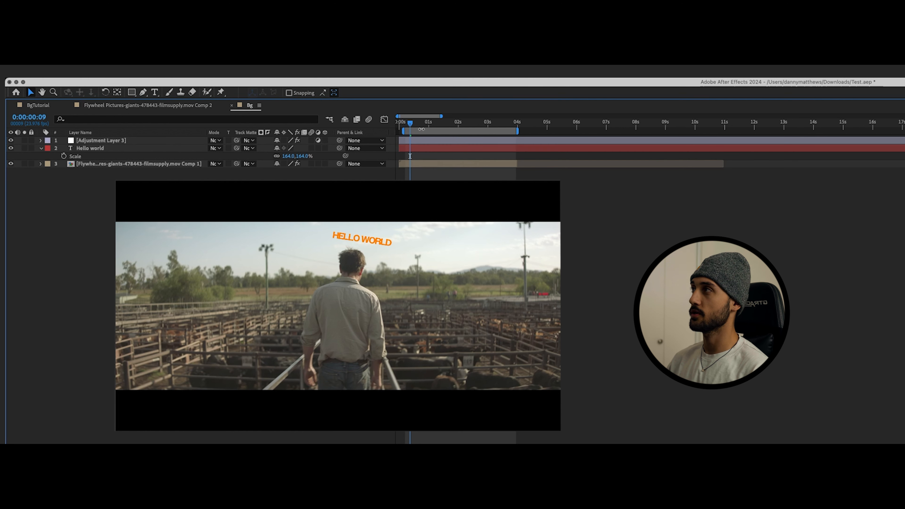
click(420, 148)
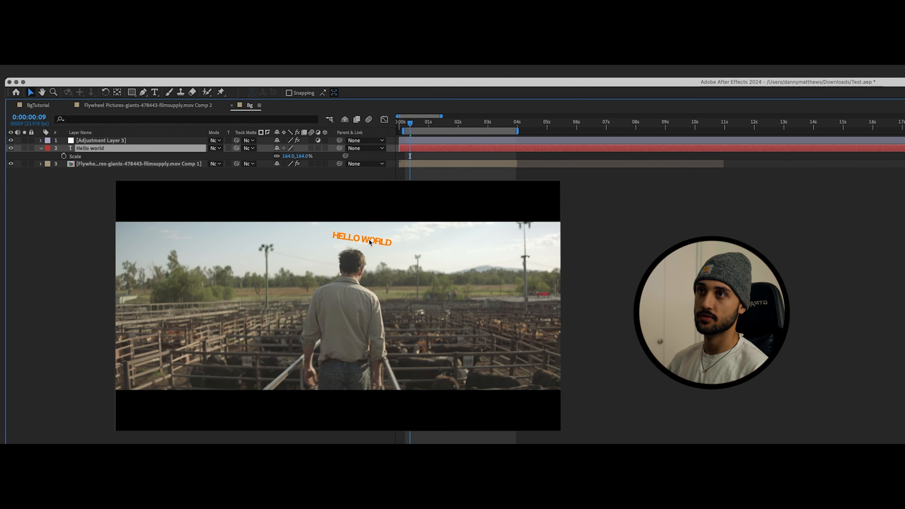
click(370, 242)
click(420, 148)
Step: Save the project and play the composition from 0:00:00:03 to check the enlarged orange text
drag(410, 123, 403, 123)
key(super+s)
click(461, 179)
key(space)
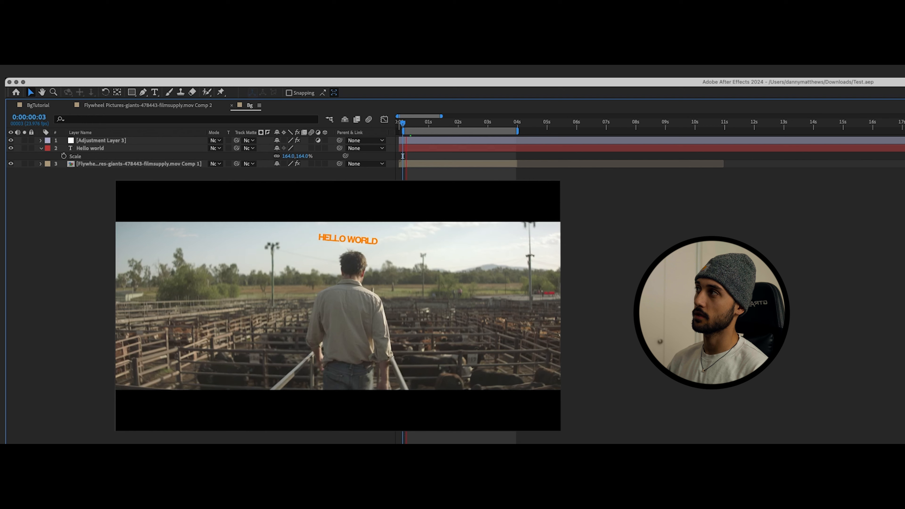
key(space)
Step: Duplicate the Hello world text layer three times at 0:00:01:00 and offset the copies around the man's head
drag(489, 124, 429, 134)
click(433, 149)
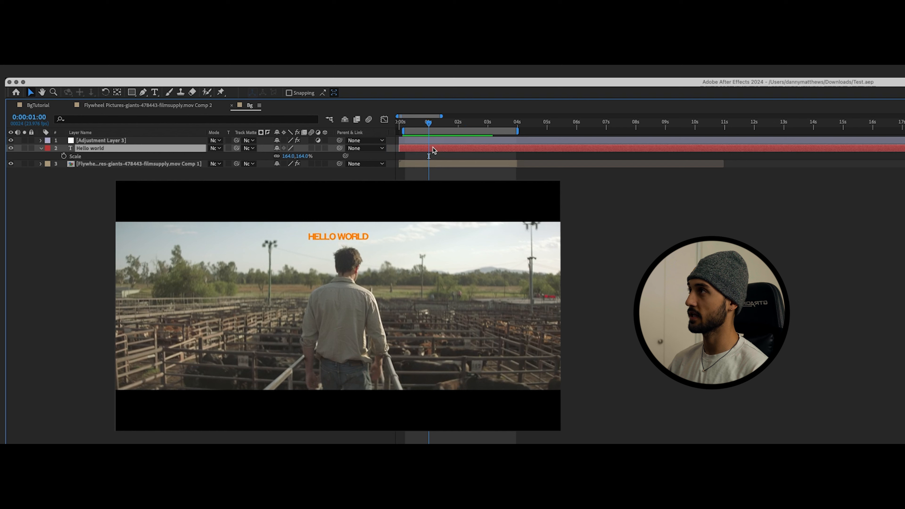
key(super+d)
key(super+d)
key(super+d)
click(500, 164)
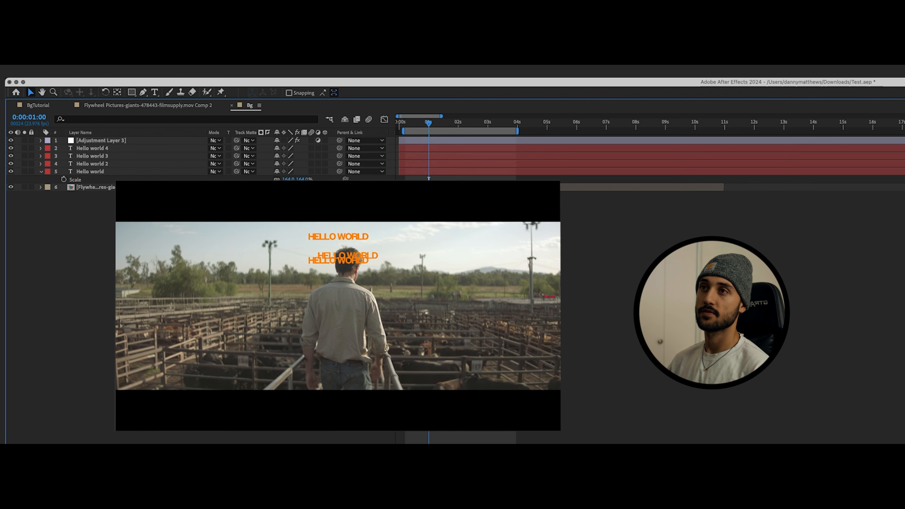
Step: Preview the duplicated texts moving with the head and save the project with the playhead at 0:00:00:20
key(space)
click(439, 124)
key(super+s)
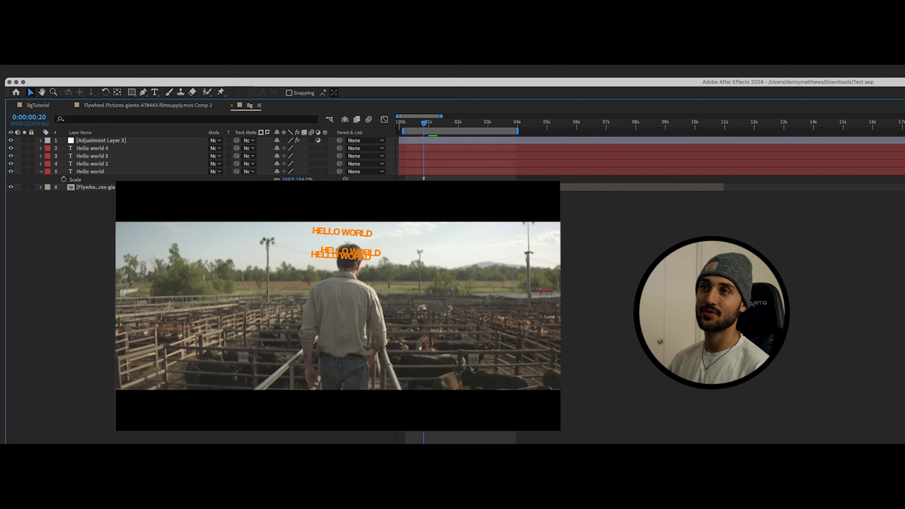